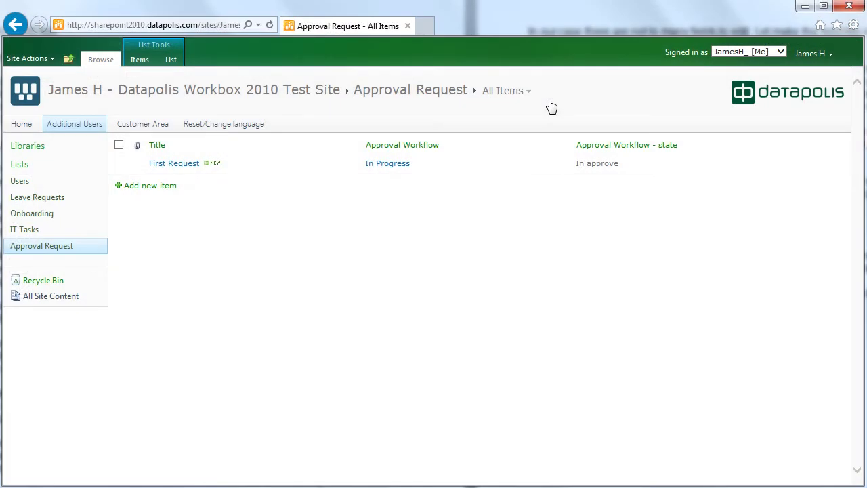
Open the Approval Workflow in the designer and add a role named Approver with a grey single-person icon
click(357, 165)
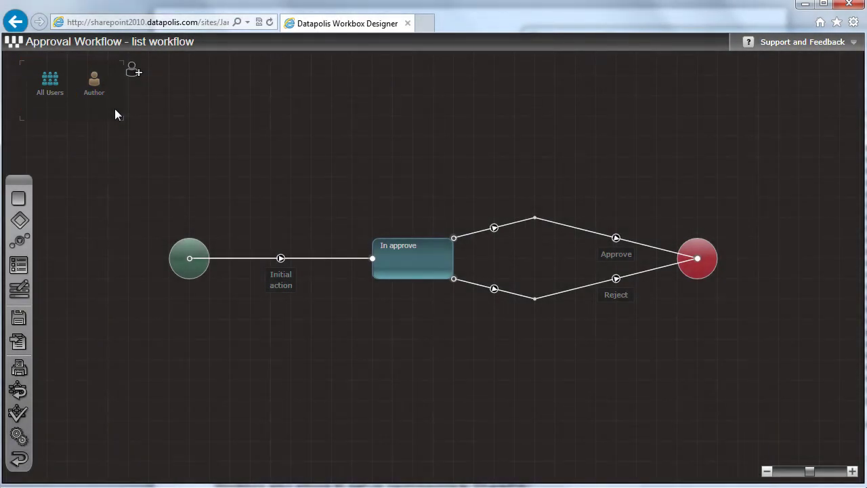
click(133, 71)
text(Approver)
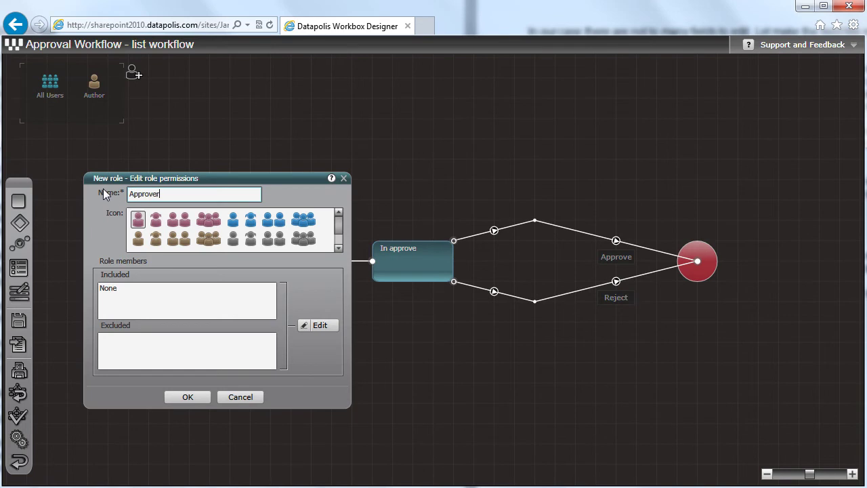
click(233, 238)
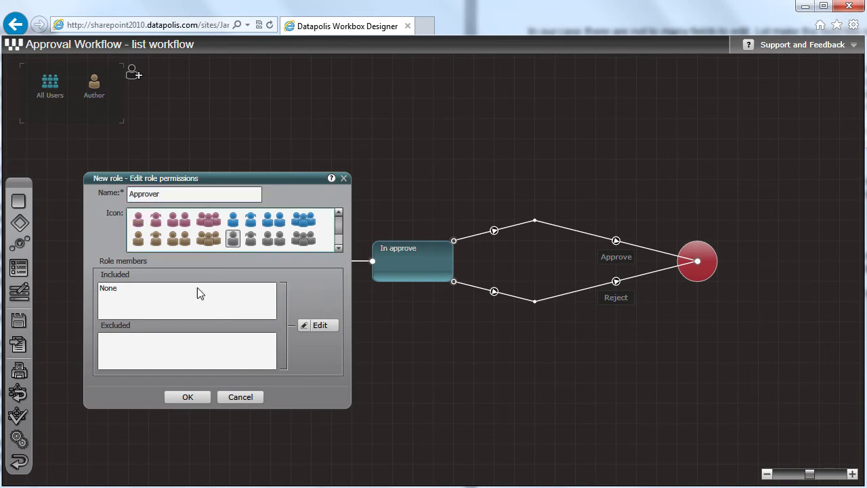
click(189, 398)
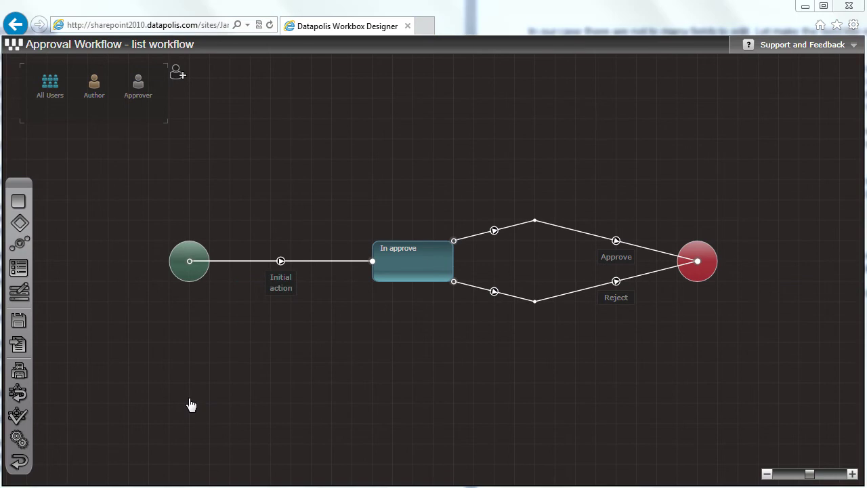
Edit the Approver role's membership, search for the first approver by first name and assign that user
double_click(133, 106)
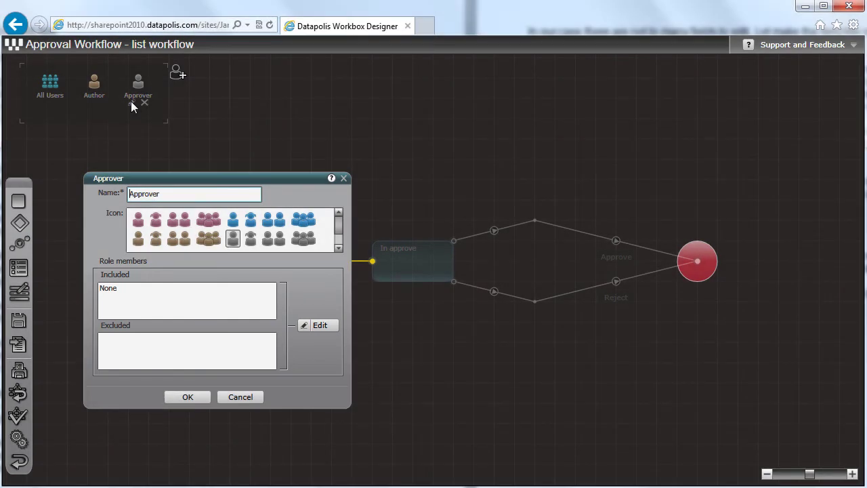
click(328, 329)
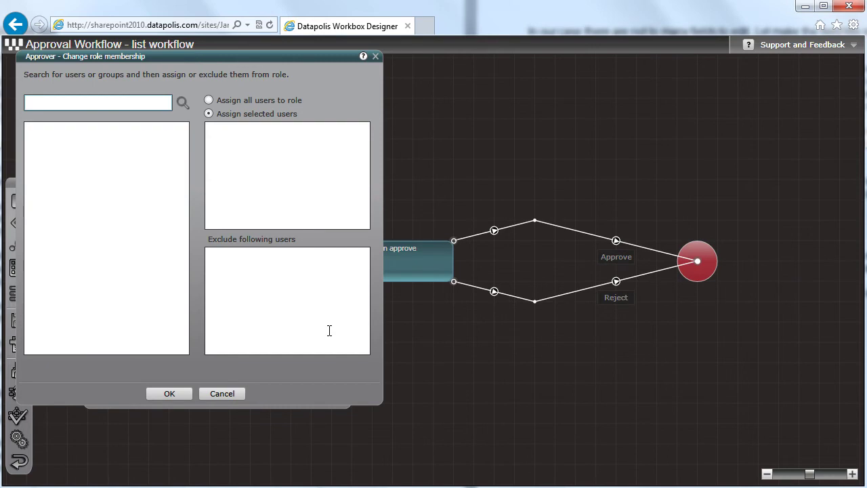
click(113, 101)
text(Jack)
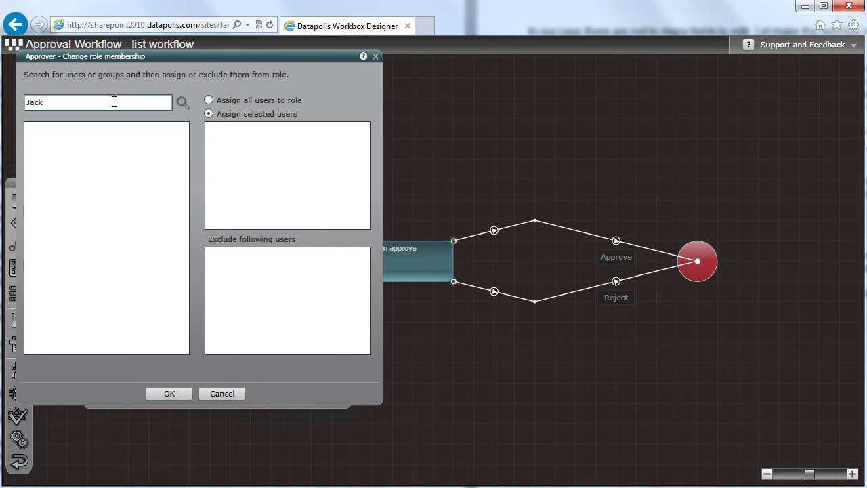
click(184, 107)
click(162, 128)
Search for the second approver by first name, assign that user to the Approver role and save the role
drag(74, 102, 21, 101)
text(Anna)
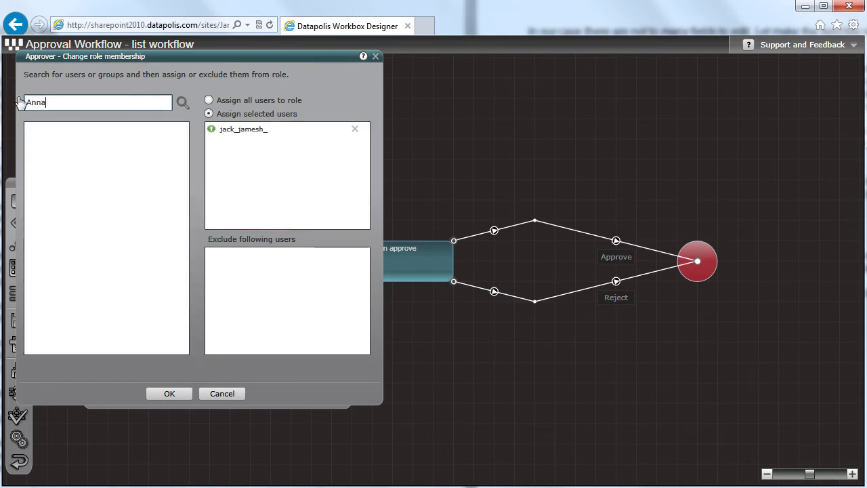
click(183, 107)
click(162, 129)
click(170, 393)
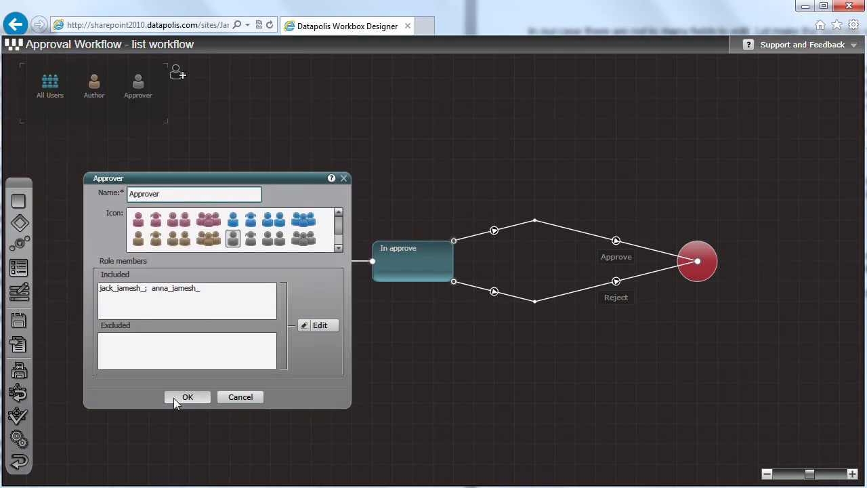
click(182, 396)
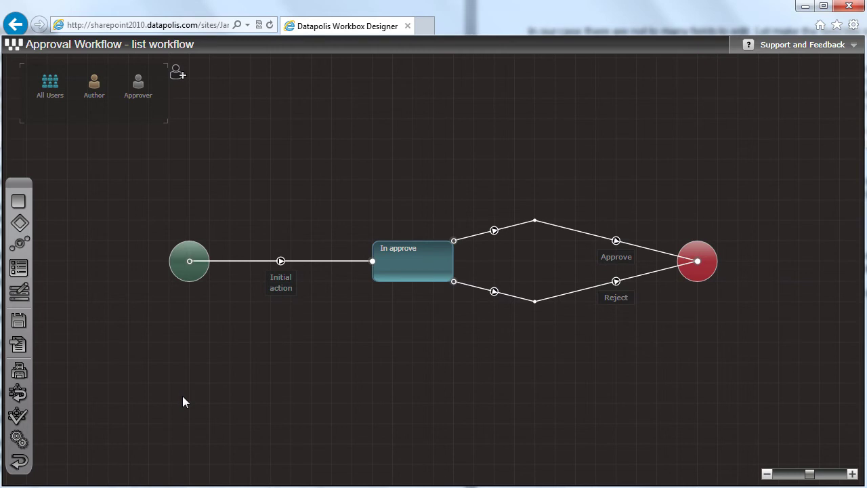
Grant the Approver role permission to the Approve and Reject actions in the workflow diagram
click(49, 94)
drag(137, 91, 614, 240)
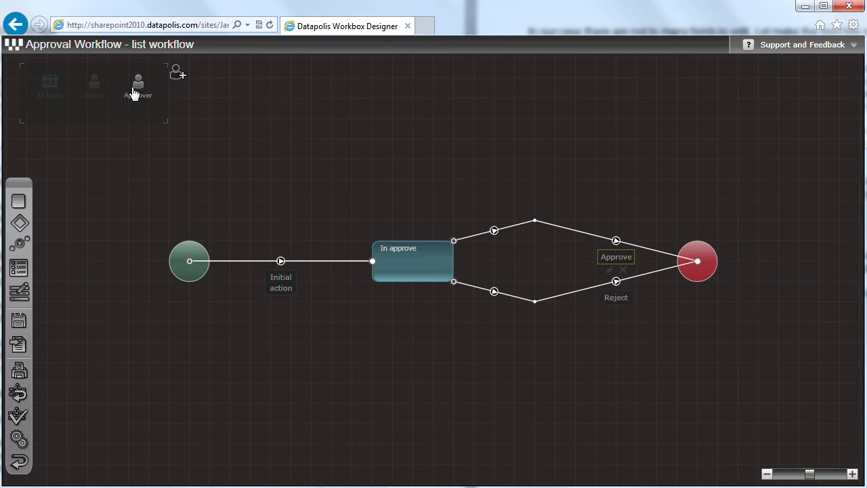
drag(134, 94, 616, 288)
Grant the Author and Approver roles permission to the In approve state
mouse_move(149, 97)
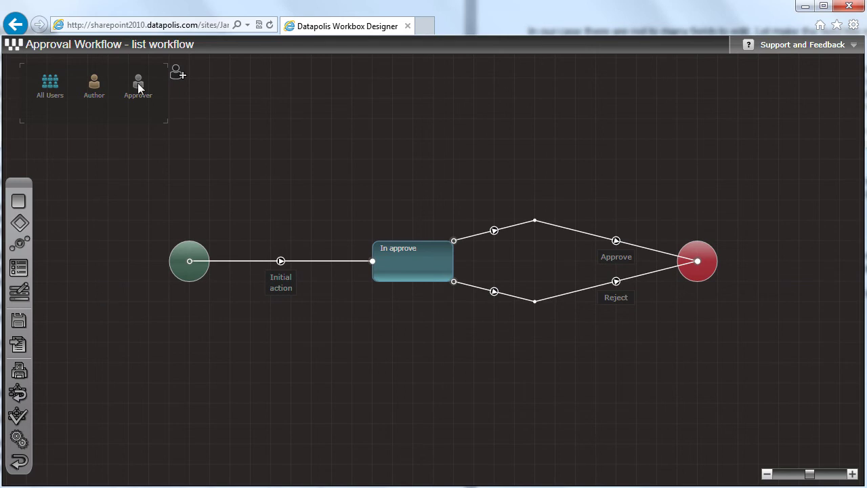
mouse_move(138, 83)
drag(94, 87, 410, 255)
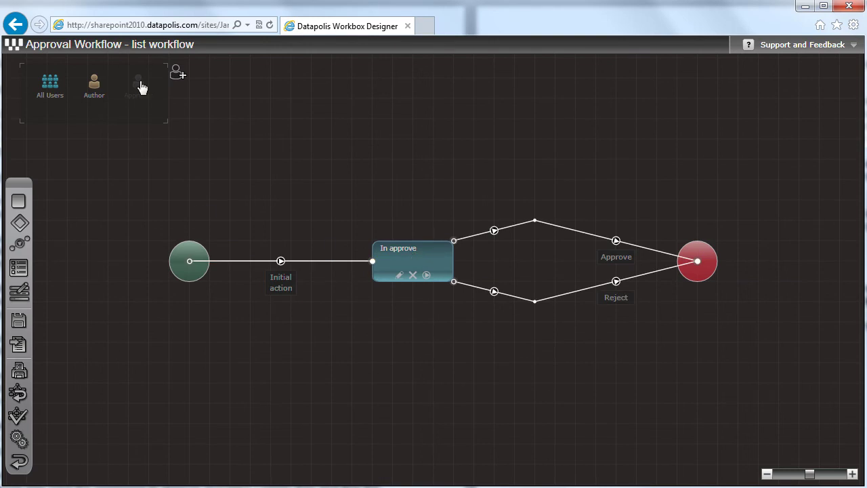
drag(224, 141, 415, 259)
Remove the Approver role's edit permission for the Title column in the In approve state's field permissions
click(435, 255)
click(383, 239)
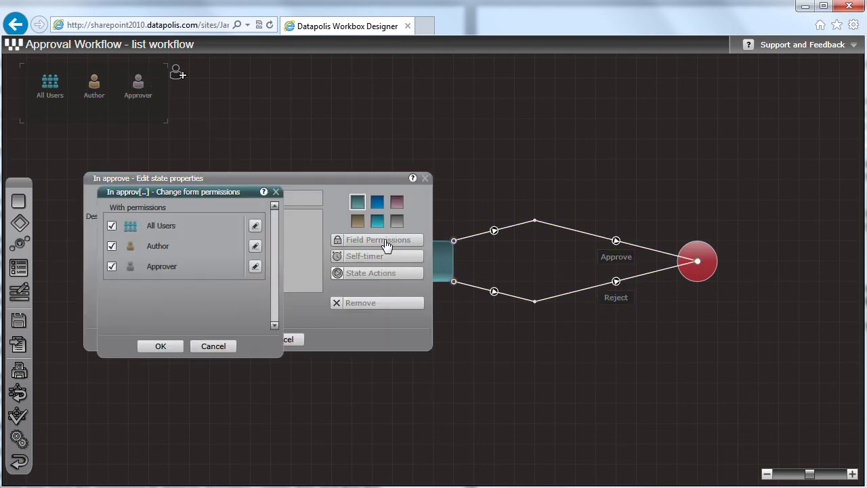
click(255, 266)
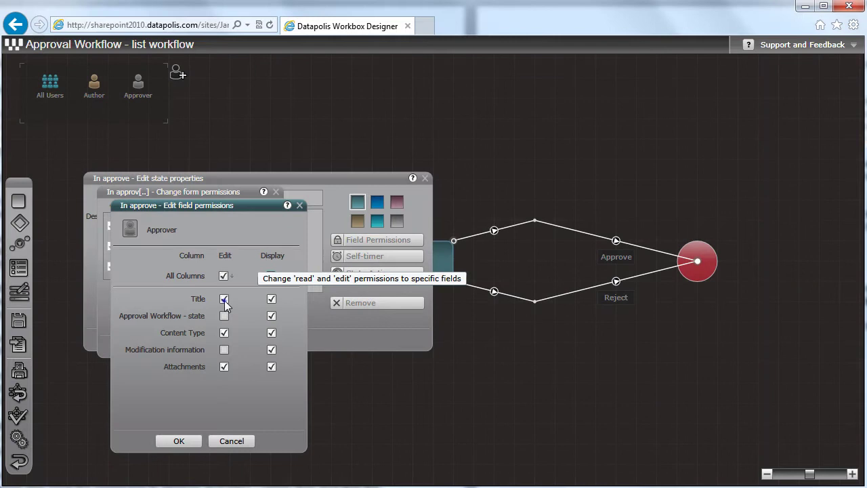
click(224, 299)
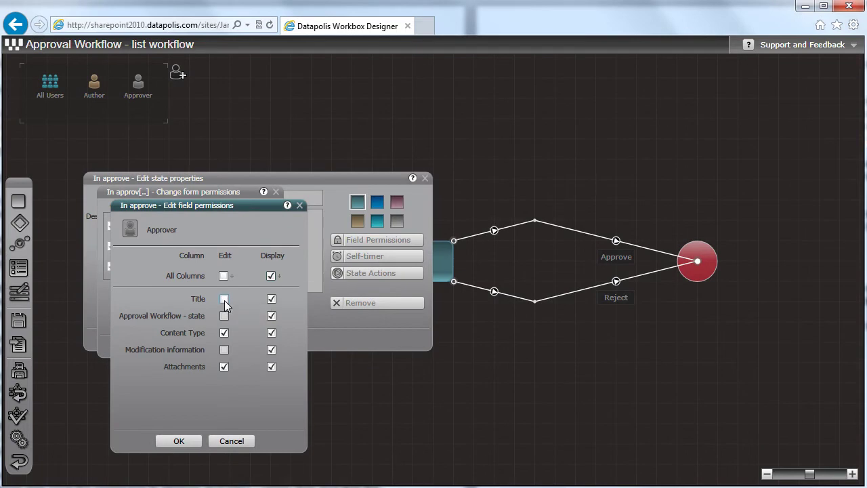
click(178, 441)
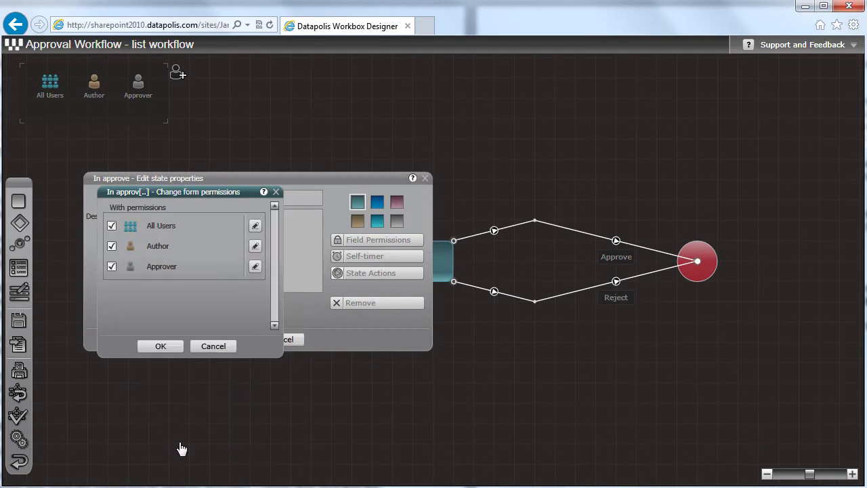
Review the Author's field permissions, remove the All Users permissions from the In approve state and save the state
click(256, 246)
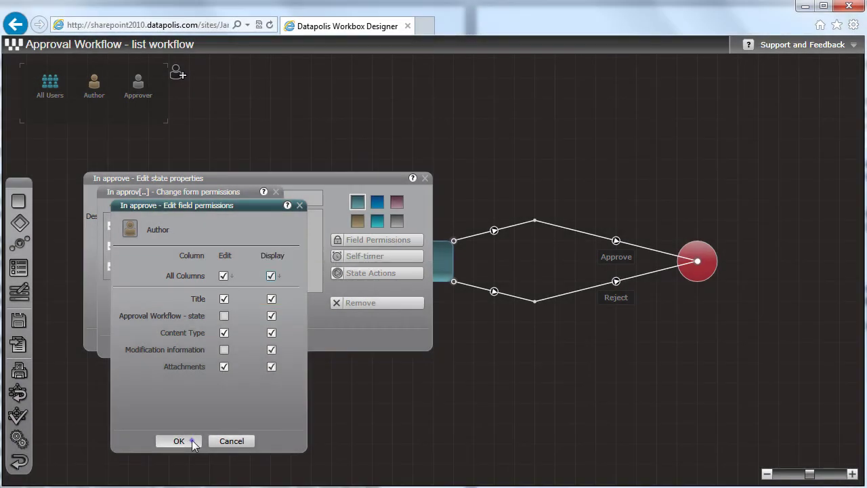
click(192, 440)
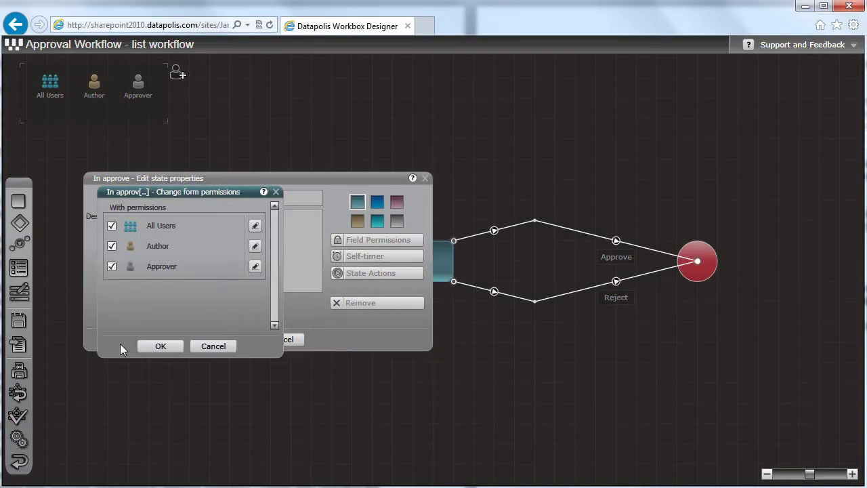
click(111, 225)
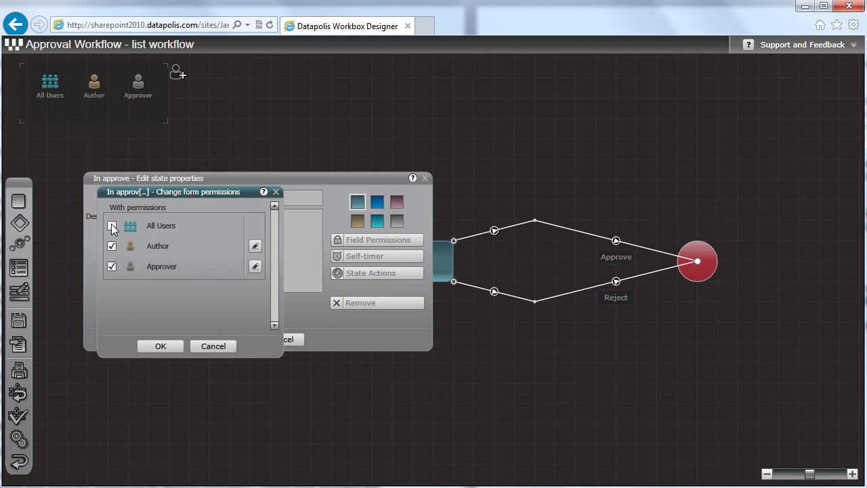
click(160, 346)
click(224, 341)
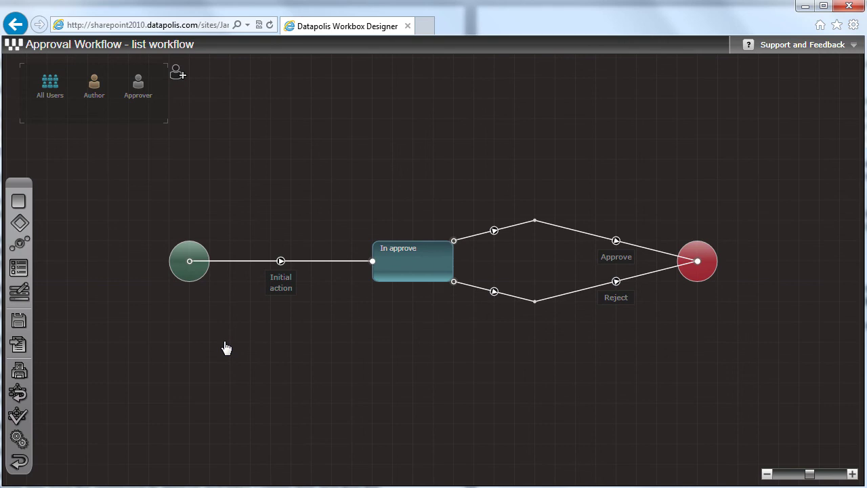
Check the Approver role's permissions in the workflow diagram and publish the updated workflow
click(138, 88)
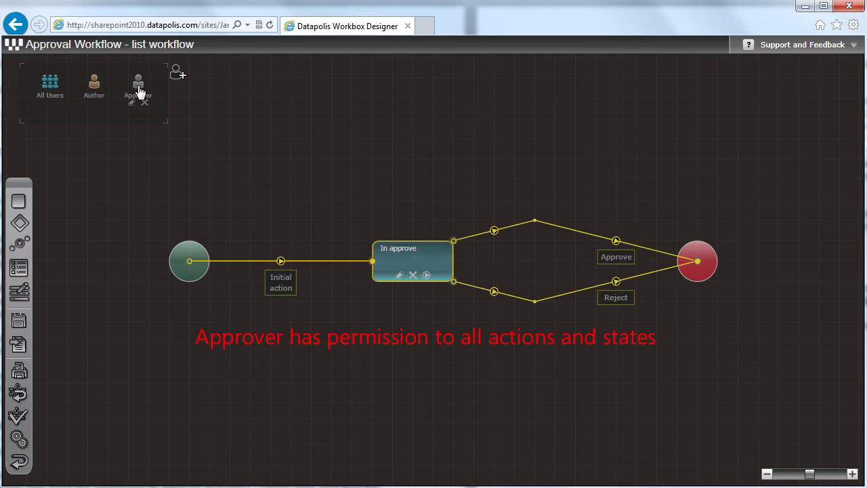
click(221, 149)
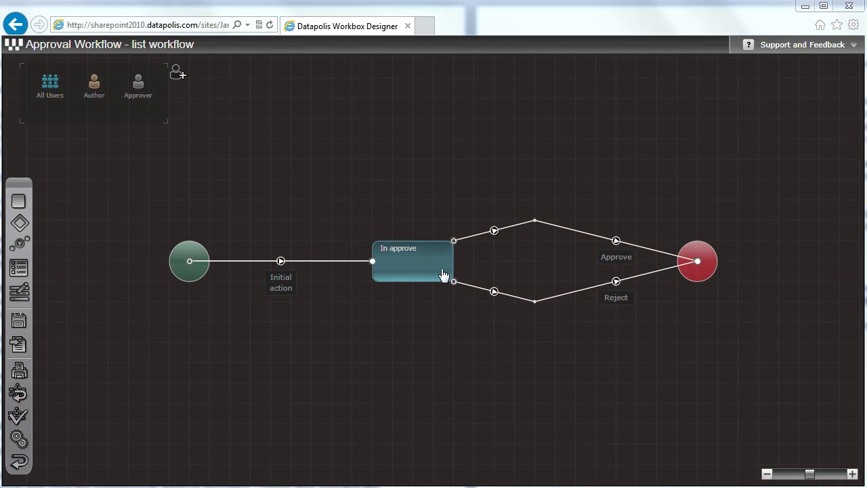
mouse_move(444, 275)
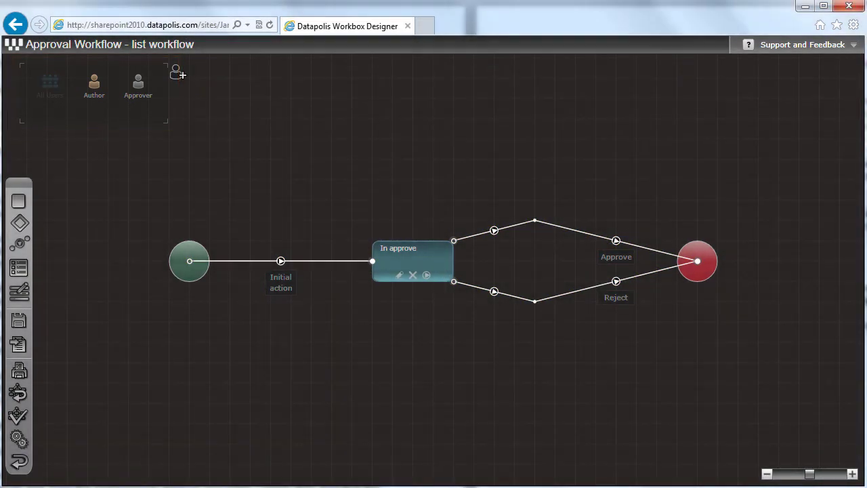
mouse_move(495, 233)
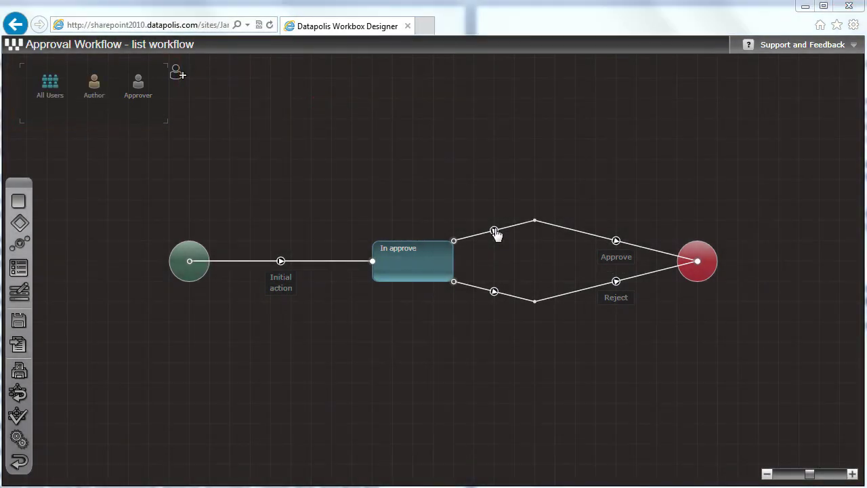
click(21, 346)
click(439, 298)
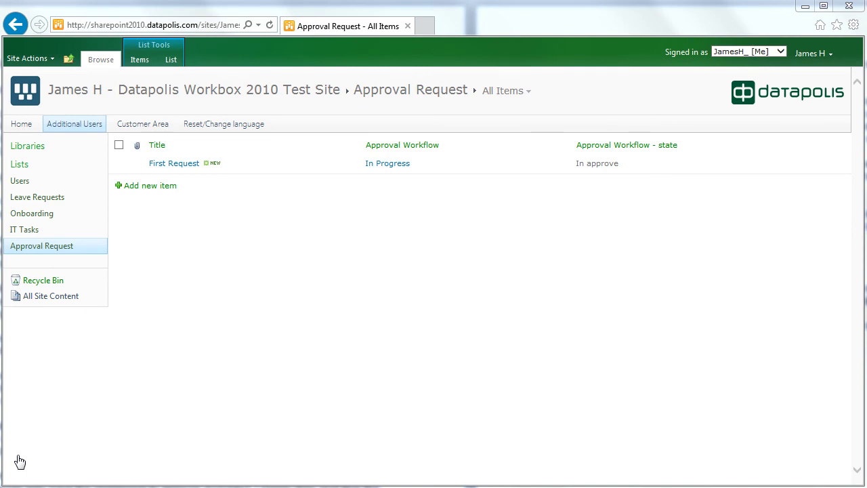
Add a new item titled Second Request to the Approval Request list
click(153, 188)
text(Second Request)
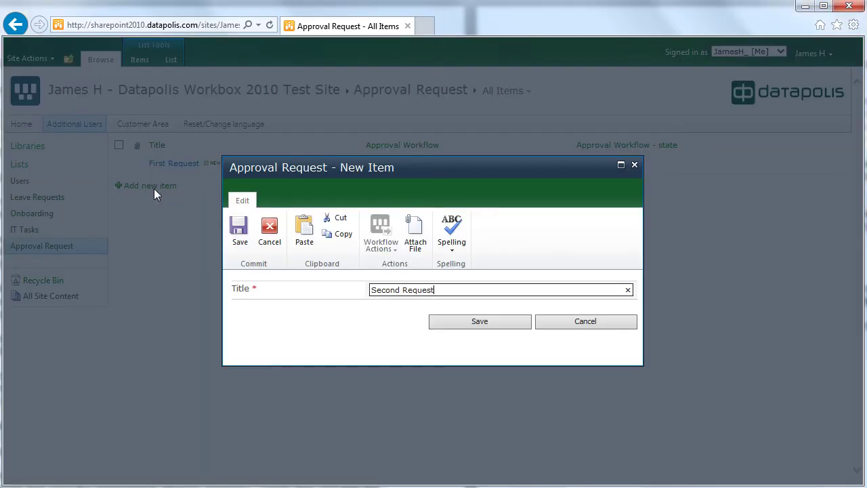
click(477, 321)
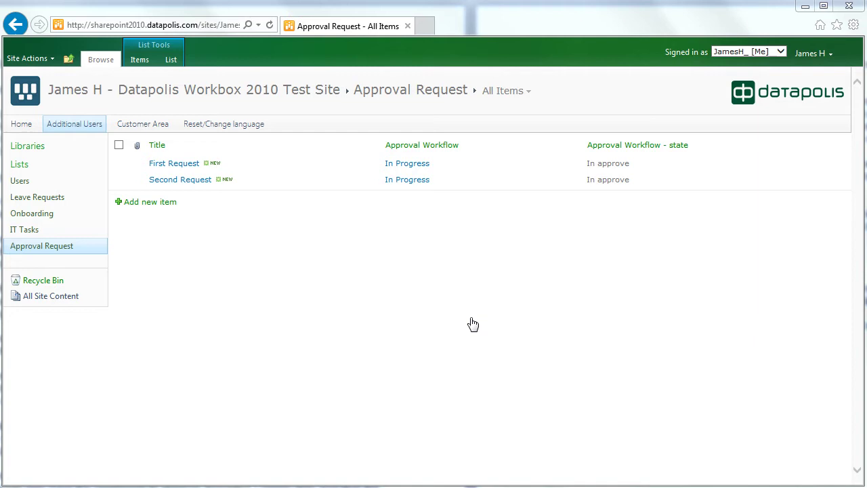
Edit the Second Request item, change its title to Third Request and save it
click(376, 183)
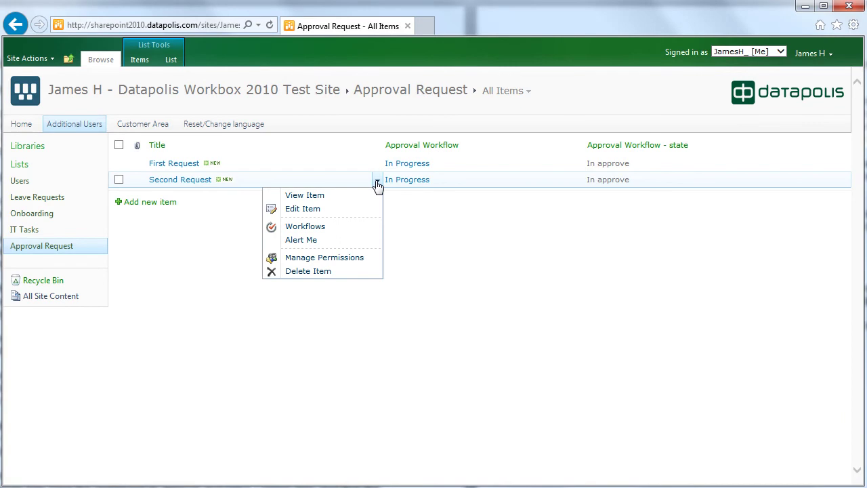
click(305, 210)
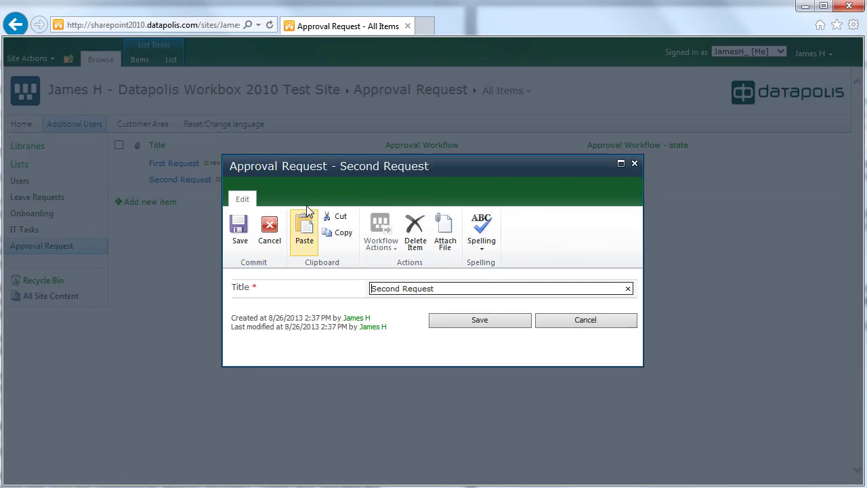
double_click(400, 289)
text(Third)
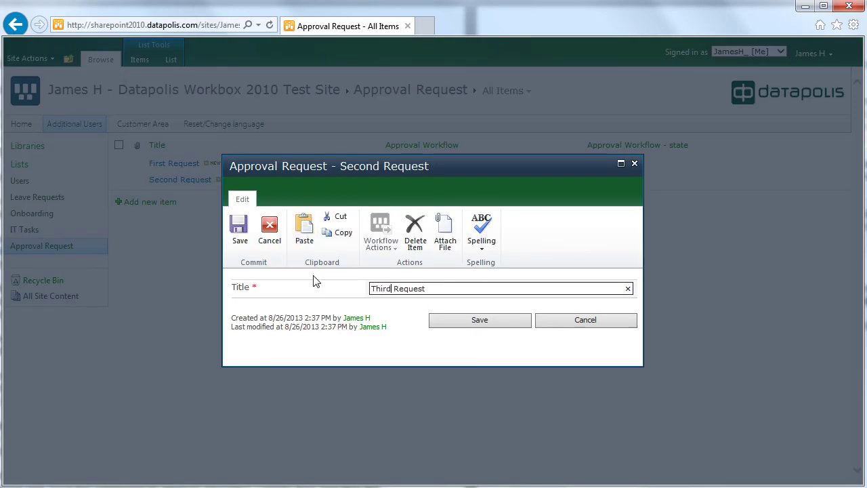
click(473, 318)
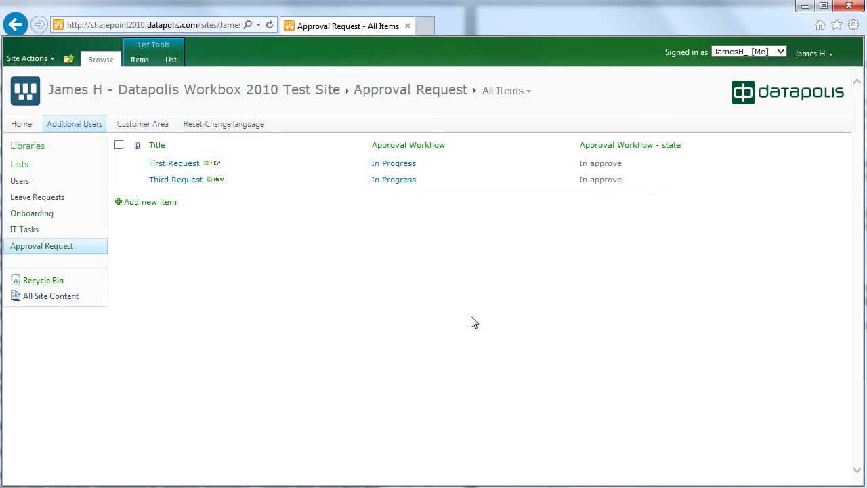
Switch the signed-in user to the second approver's account and open the Third Request item for editing
click(783, 52)
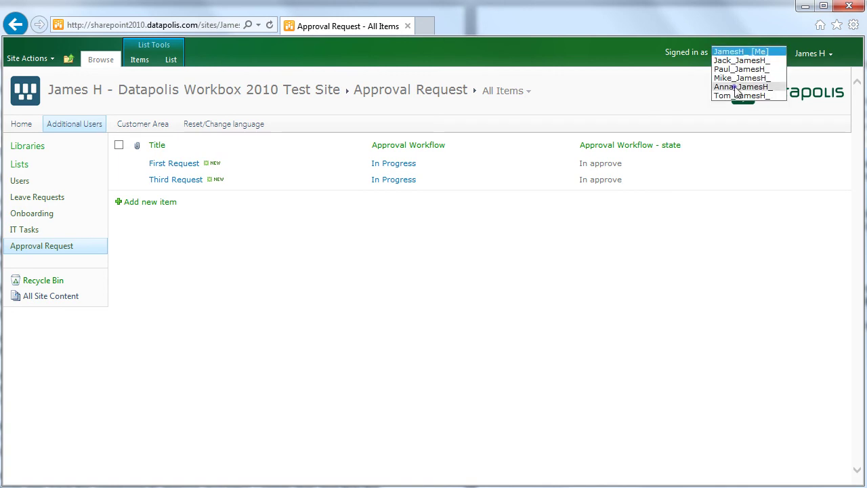
click(738, 87)
click(364, 181)
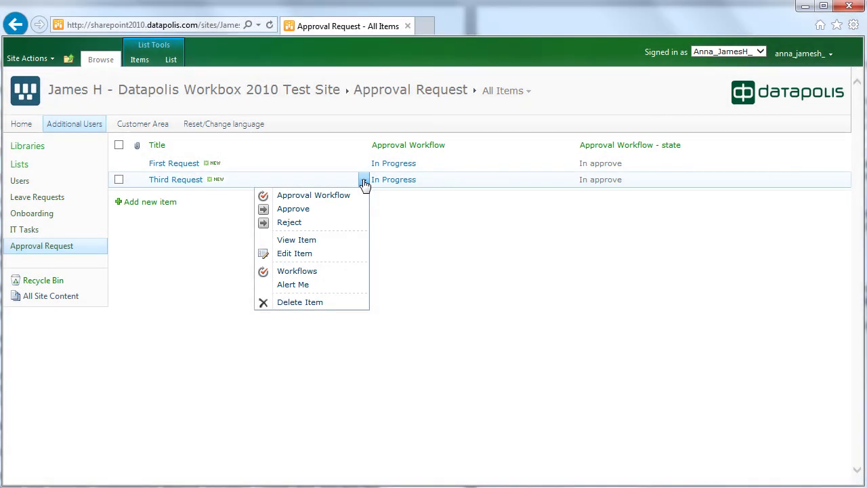
click(304, 253)
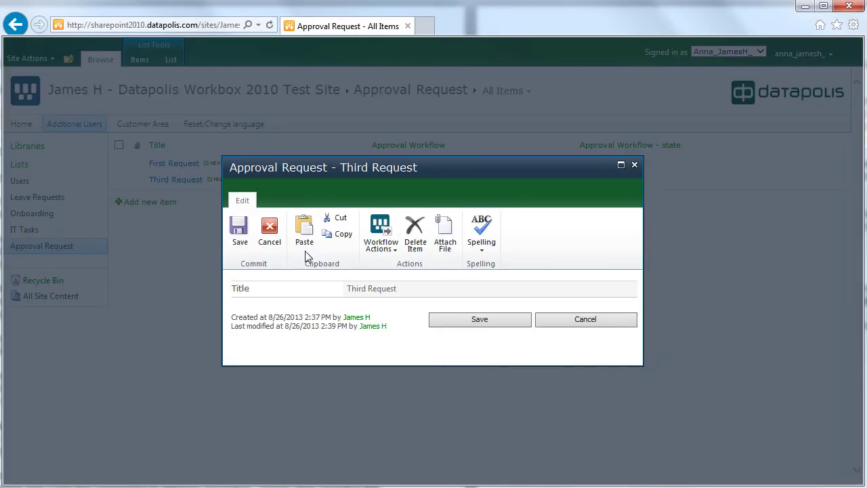